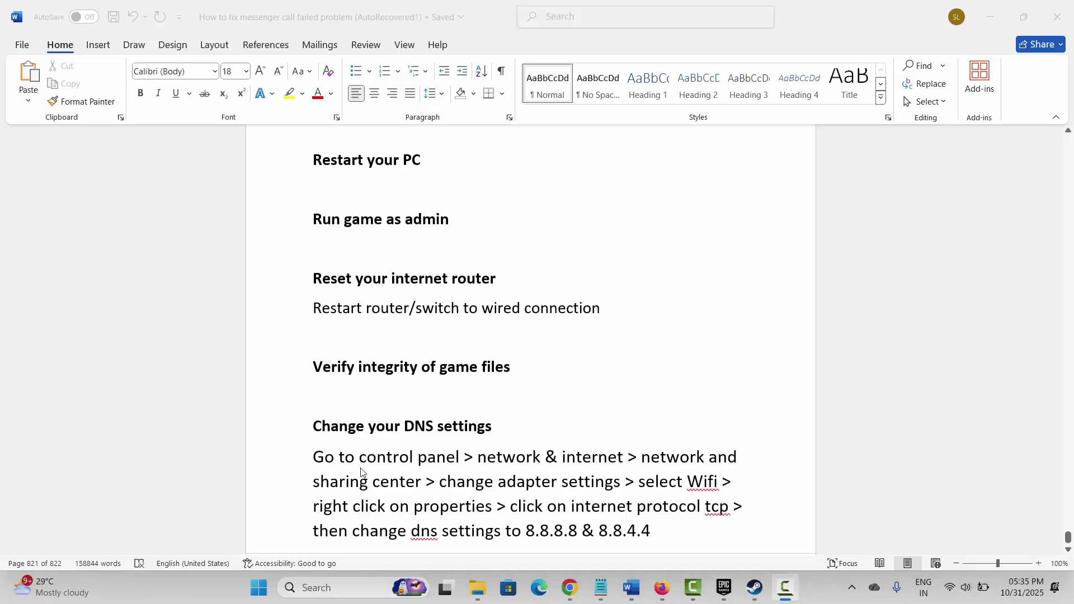
After a look at Start's power options, open ARC Raiders Playtest's actions in the Steam library.
left_click(259, 588)
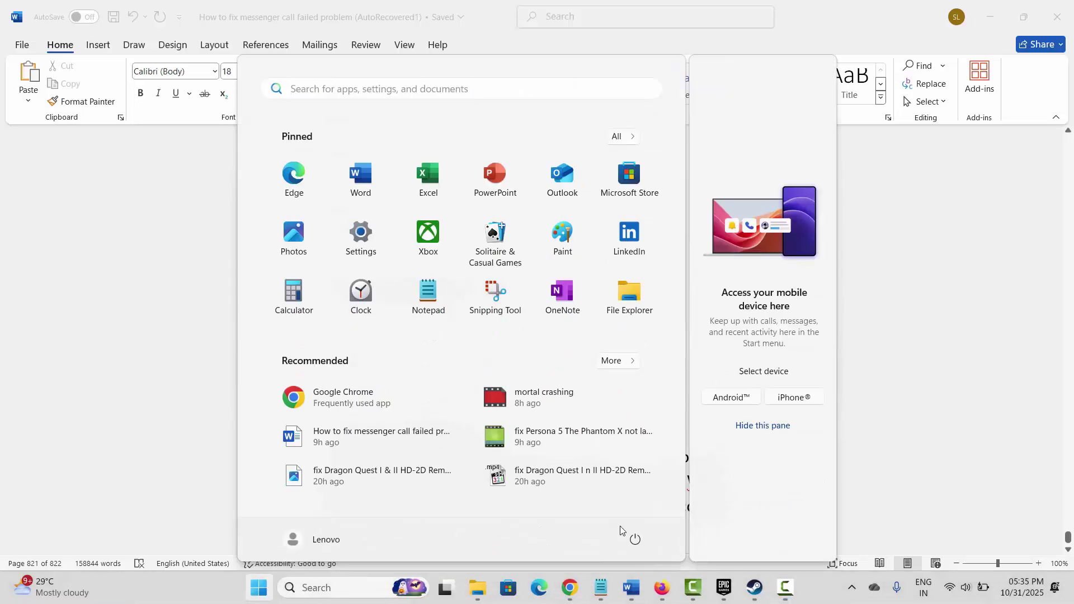
left_click(636, 541)
key("Escape")
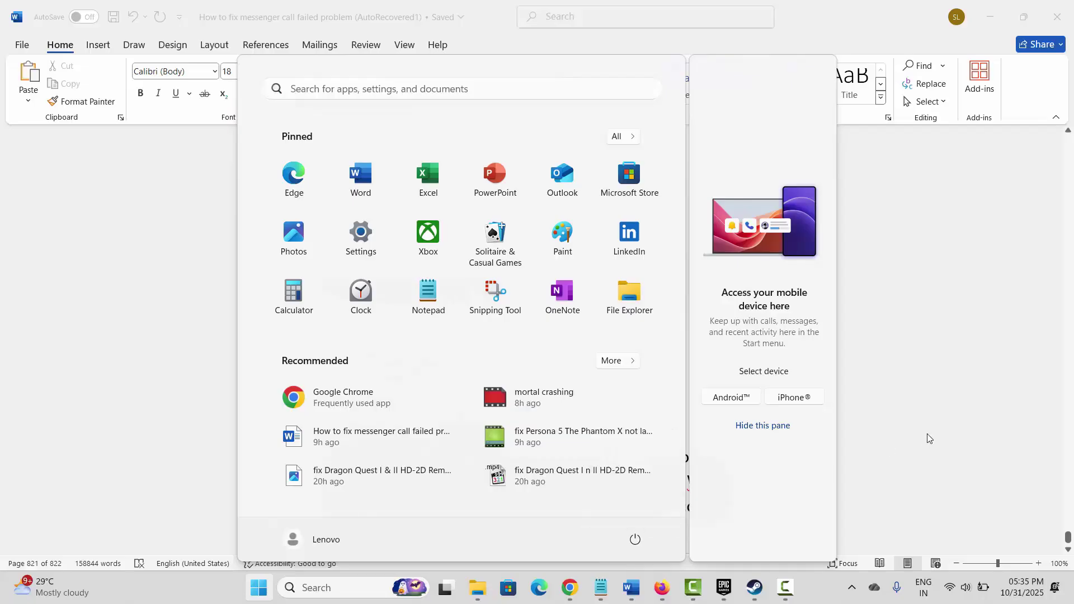
left_click(927, 434)
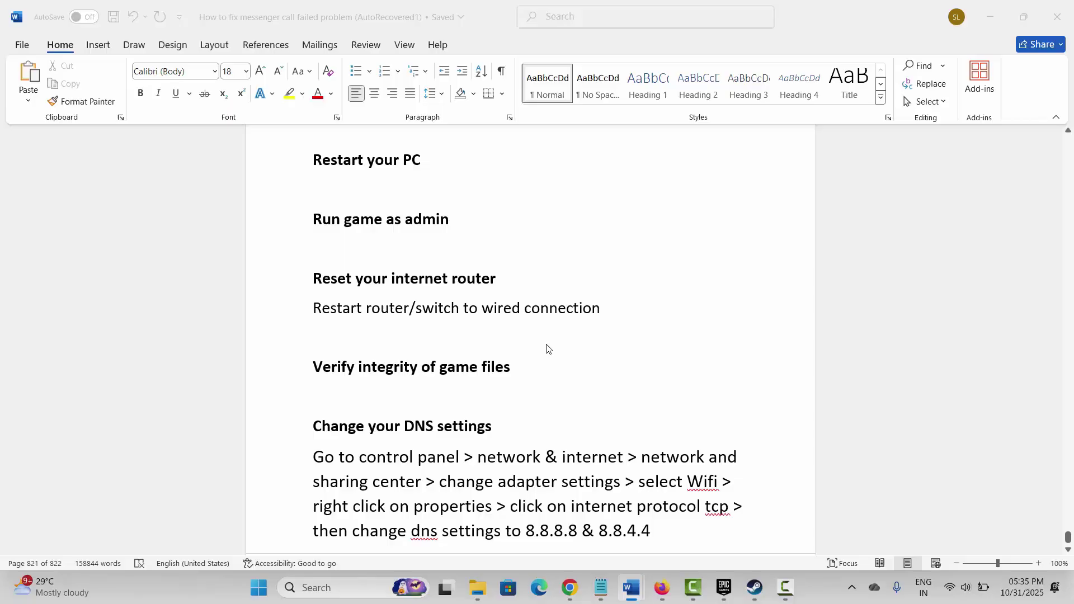
left_click(308, 221)
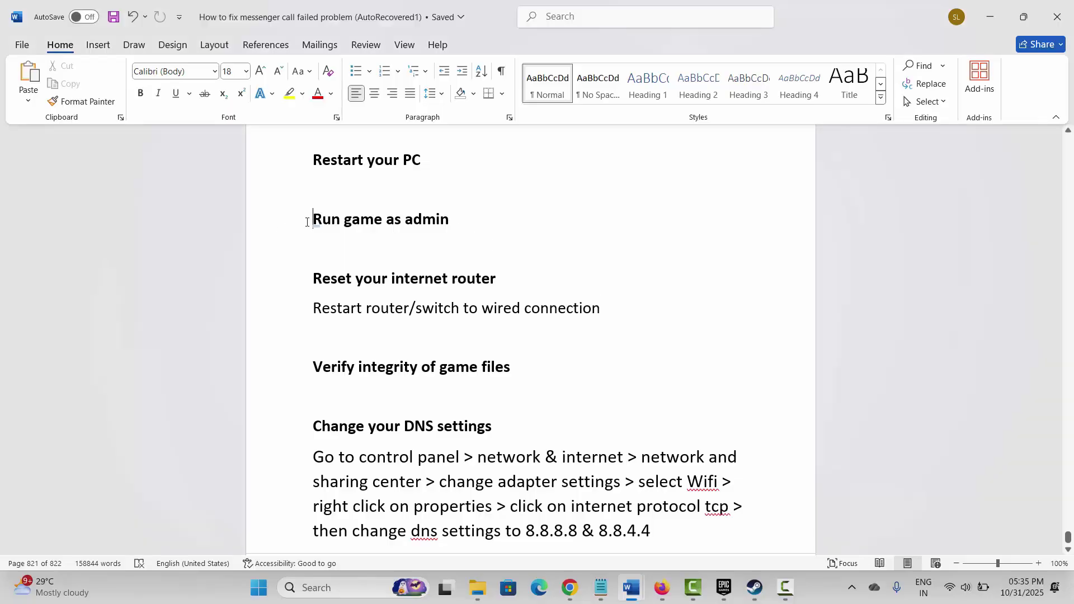
left_click(753, 588)
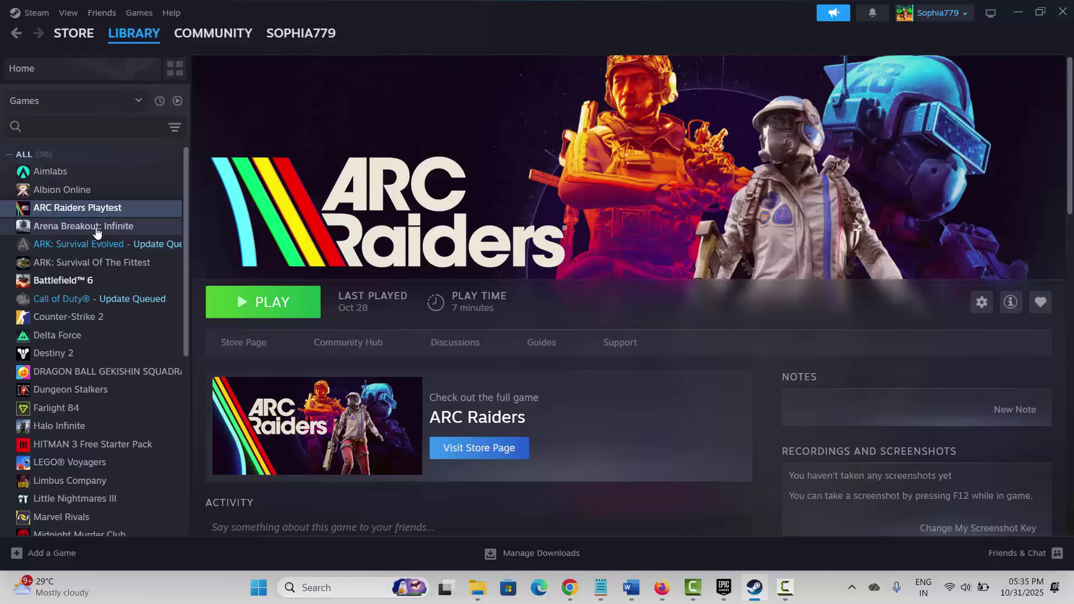
right_click(84, 210)
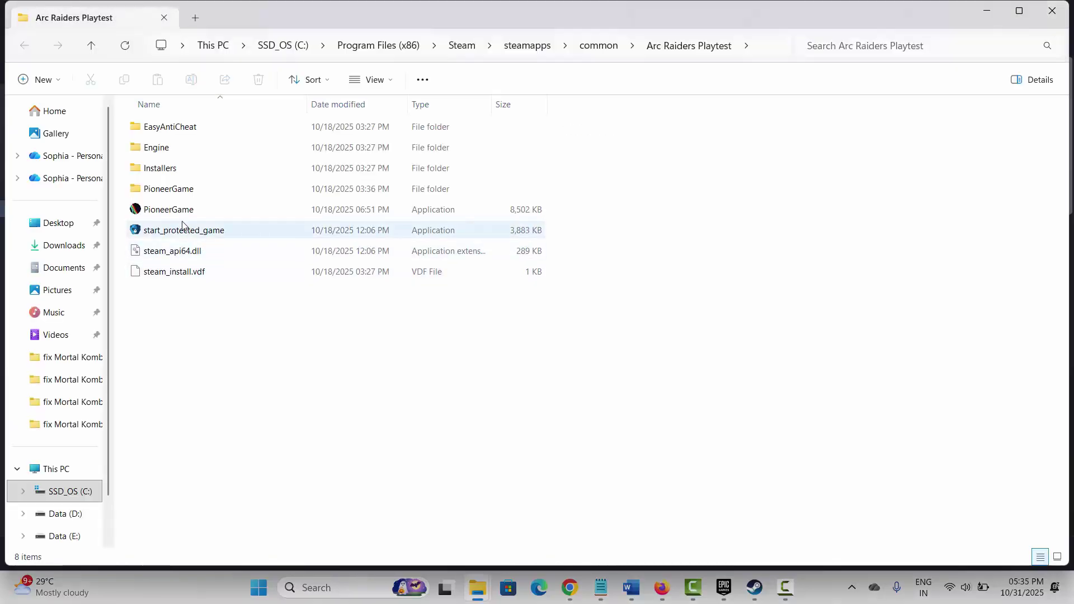
On PioneerGame's Compatibility tab, apply Run as administrator and Disable fullscreen optimizations.
left_click(168, 209)
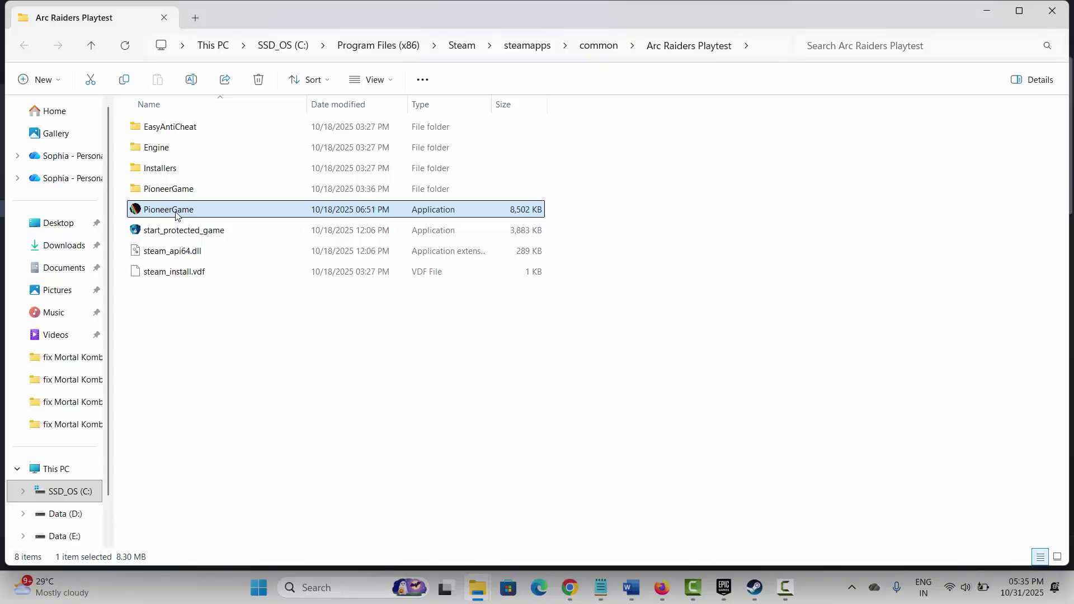
right_click(177, 216)
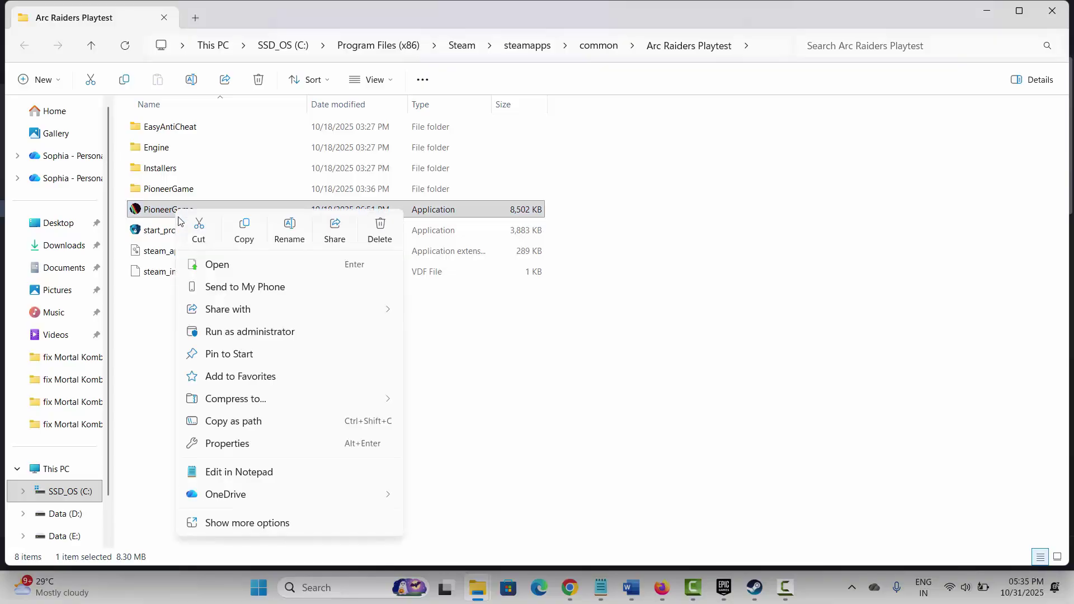
left_click(241, 449)
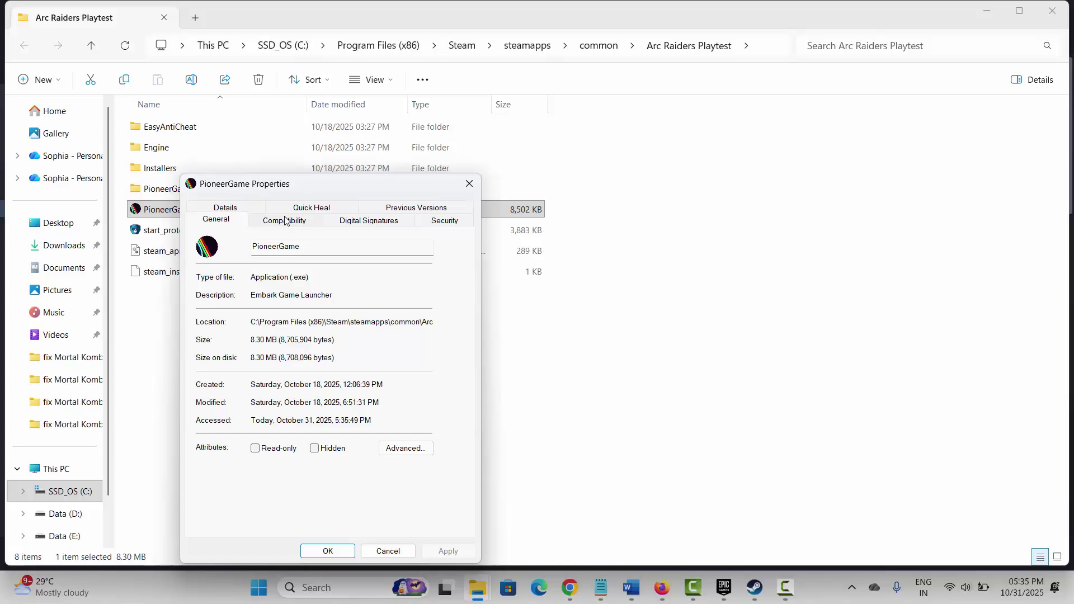
left_click(286, 220)
left_click(208, 439)
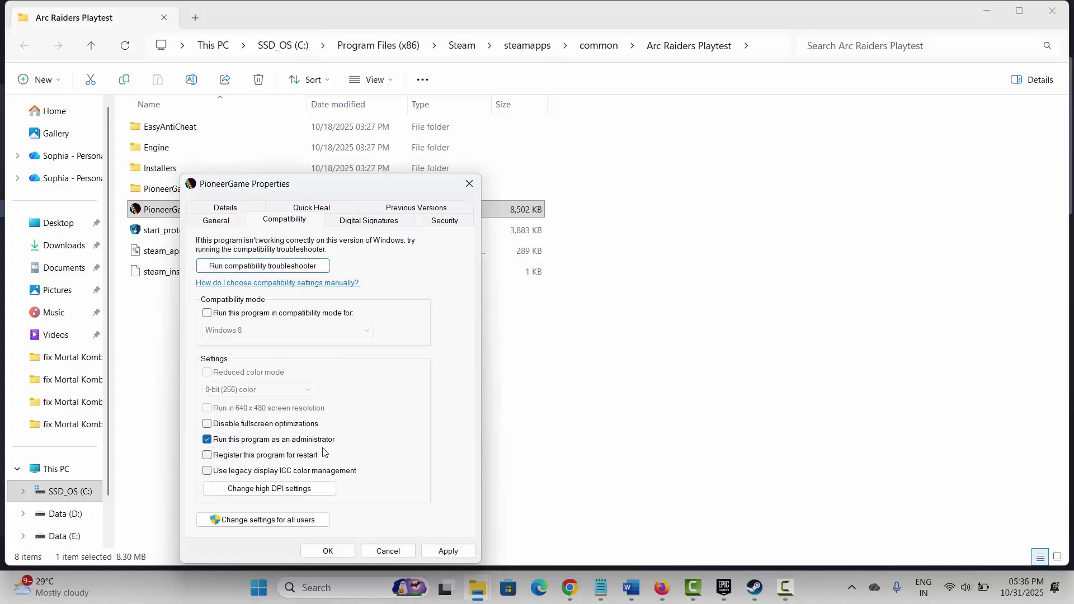
left_click(463, 554)
left_click(207, 424)
left_click(469, 184)
left_click(755, 587)
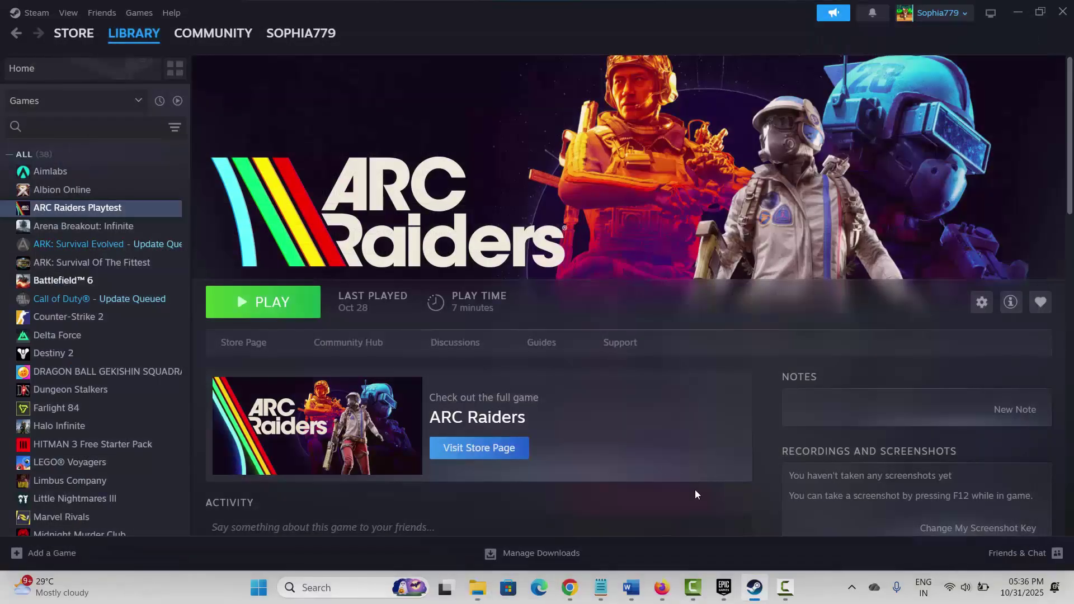
left_click(755, 588)
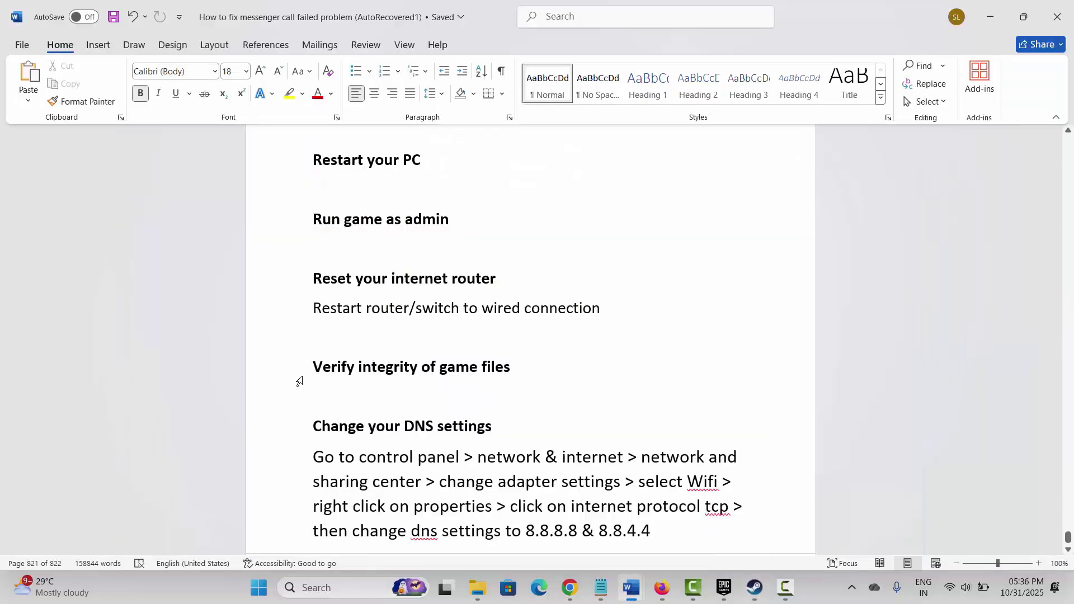
left_click_drag(290, 292, 427, 325)
left_click(436, 324)
triple_click(312, 367)
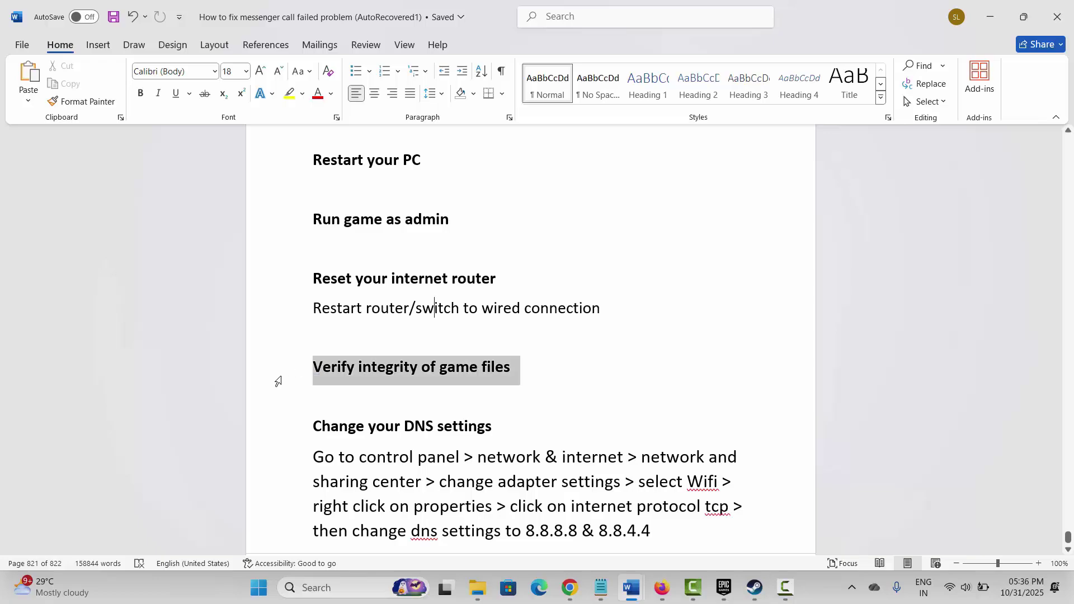
Run Verify integrity of beta files from ARC Raiders Playtest's Installed Files properties.
left_click(755, 589)
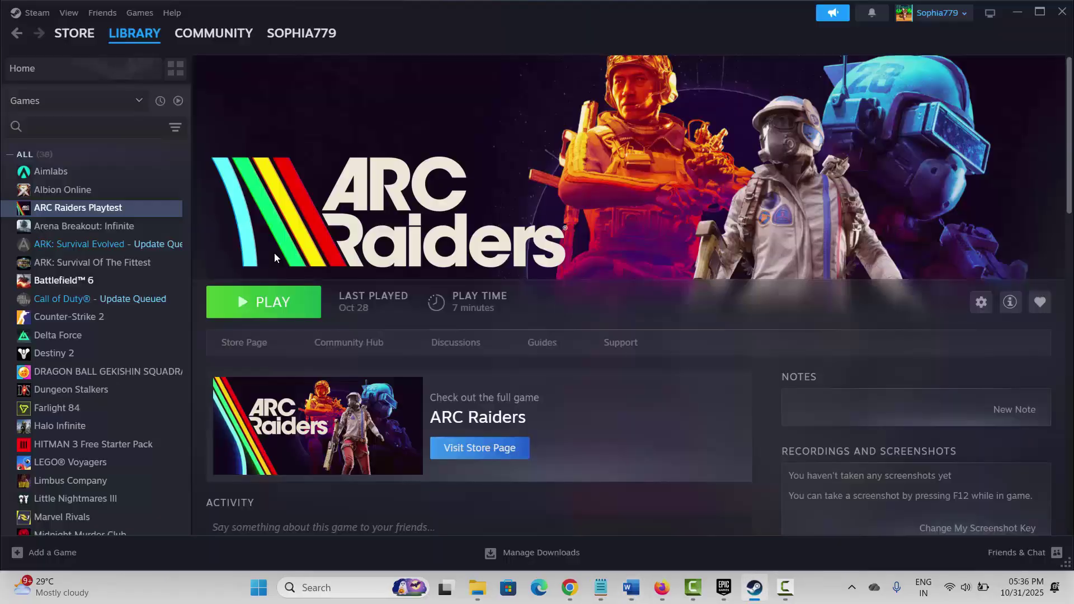
right_click(84, 216)
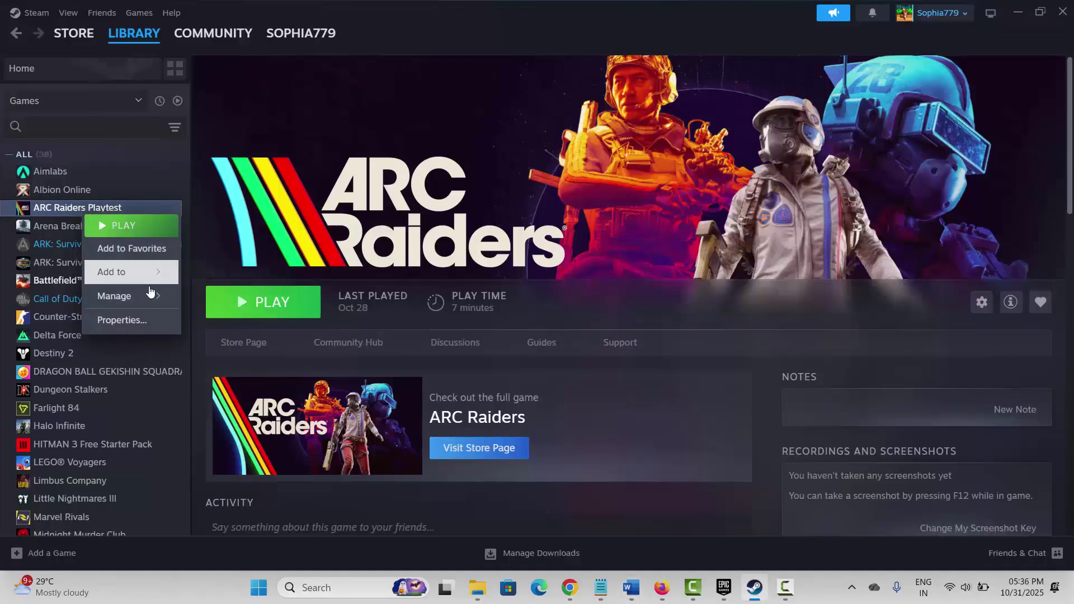
left_click(144, 329)
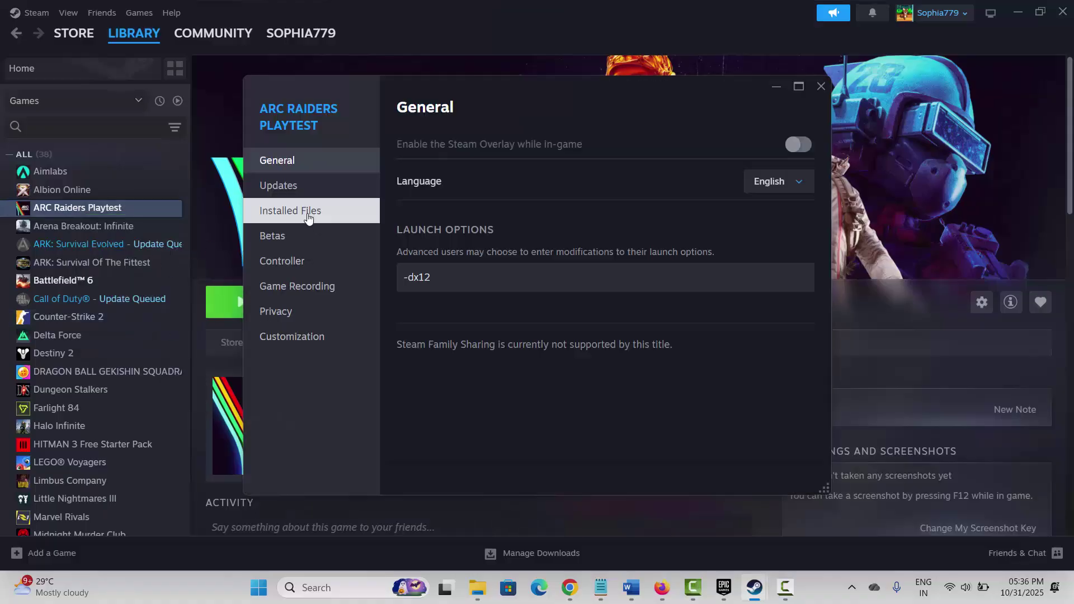
left_click(308, 216)
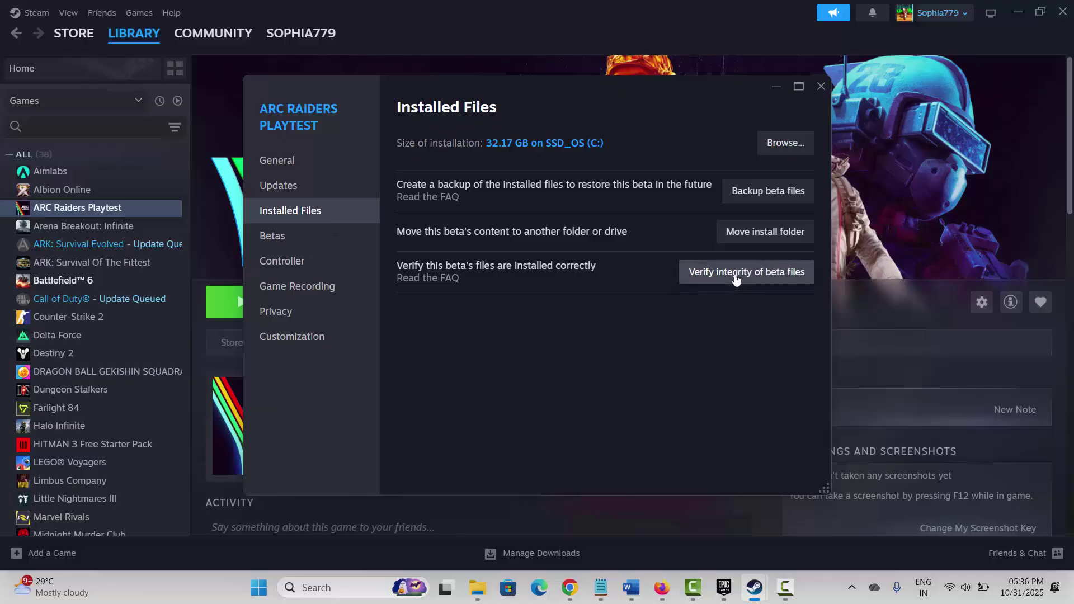
left_click(823, 89)
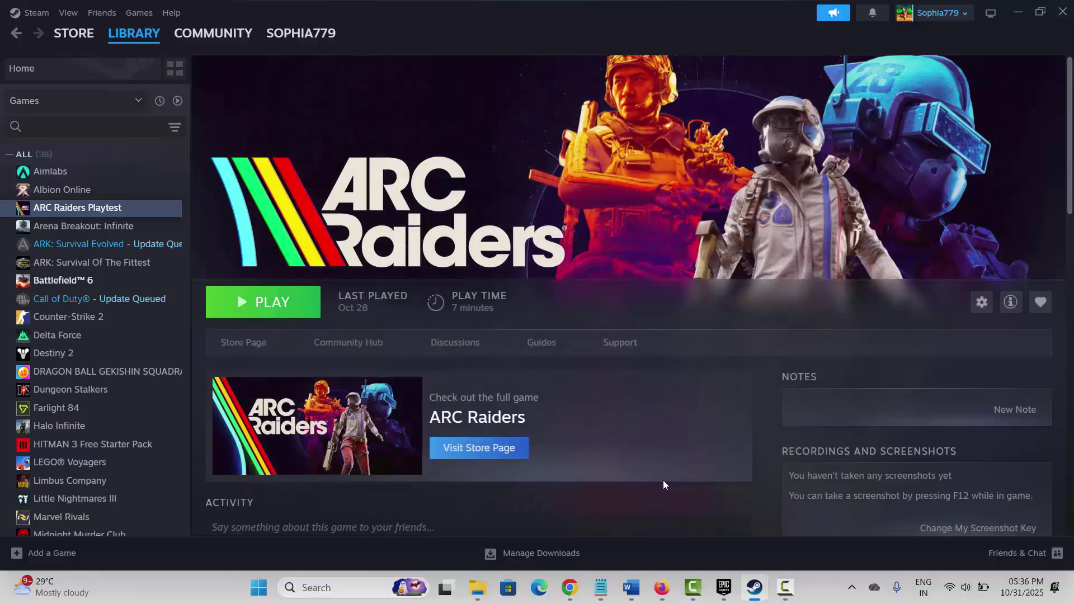
Read the 'Change your DNS settings' steps in the Word notes, then open Windows search.
left_click(631, 588)
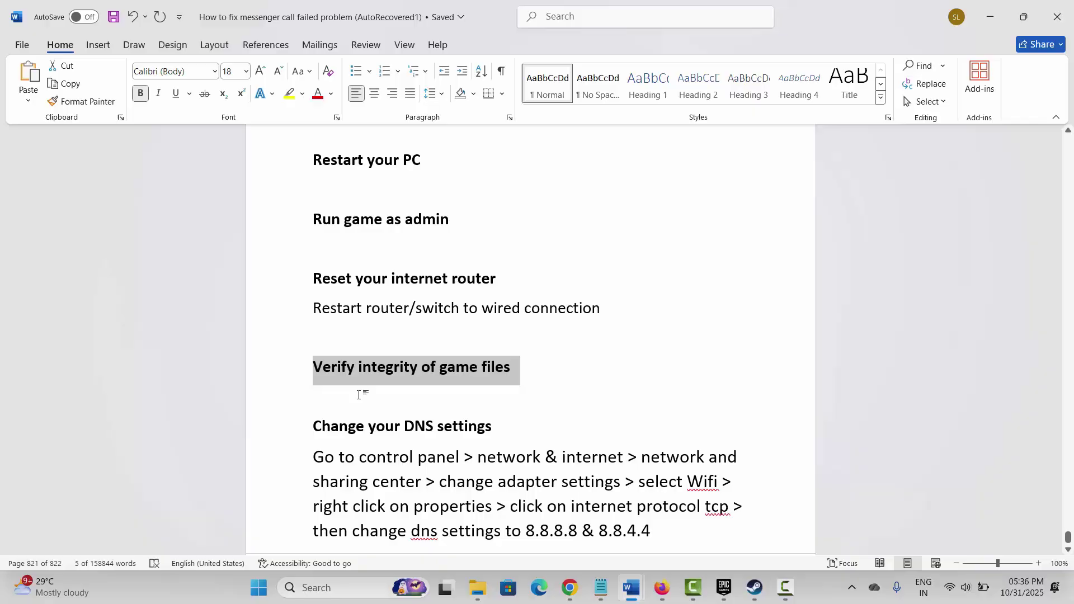
scroll(357, 388, "down", 2)
left_click(286, 358)
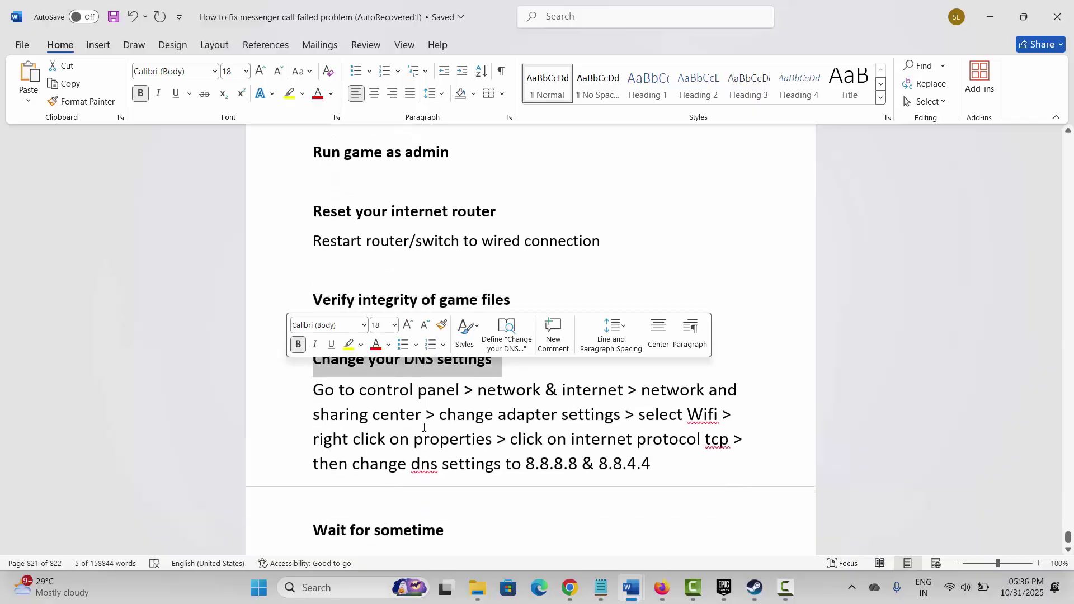
left_click(442, 437)
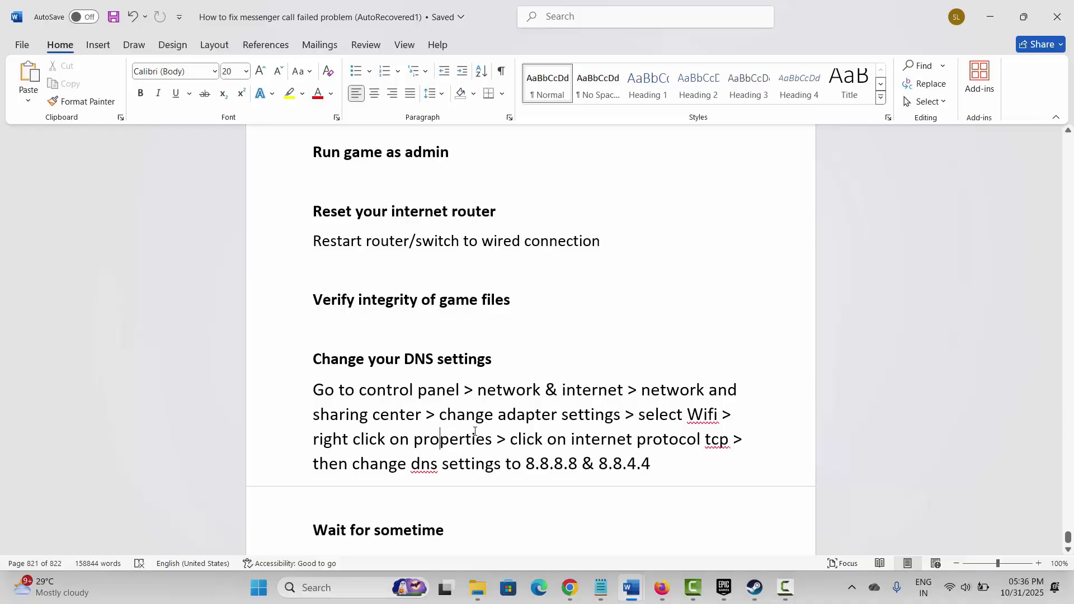
left_click(331, 588)
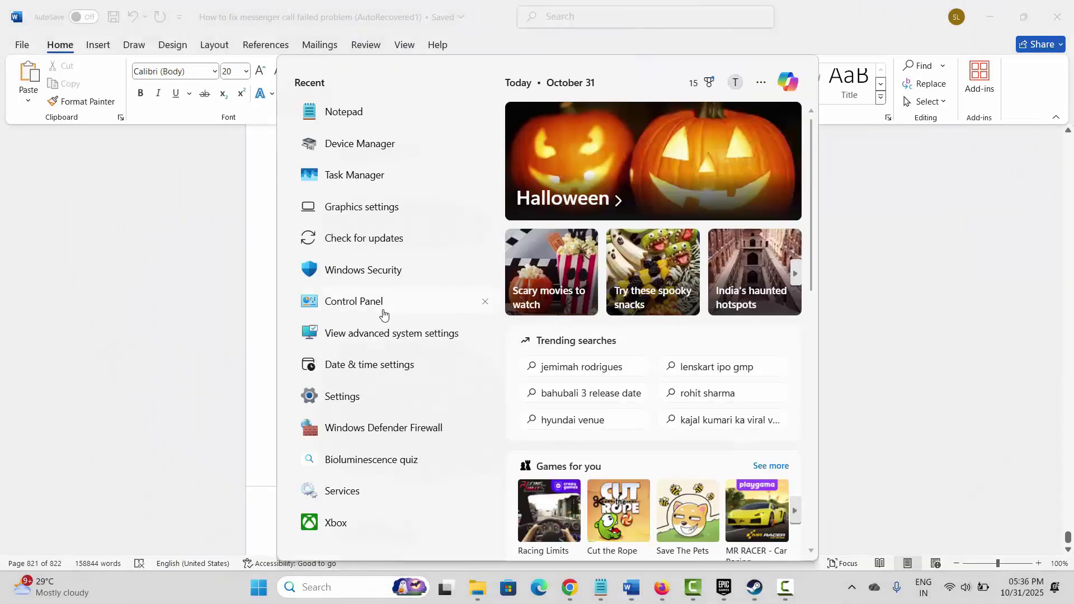
Open the Wi-Fi adapter's properties via Control Panel's Network and Sharing Center.
key("Escape")
left_click(434, 376)
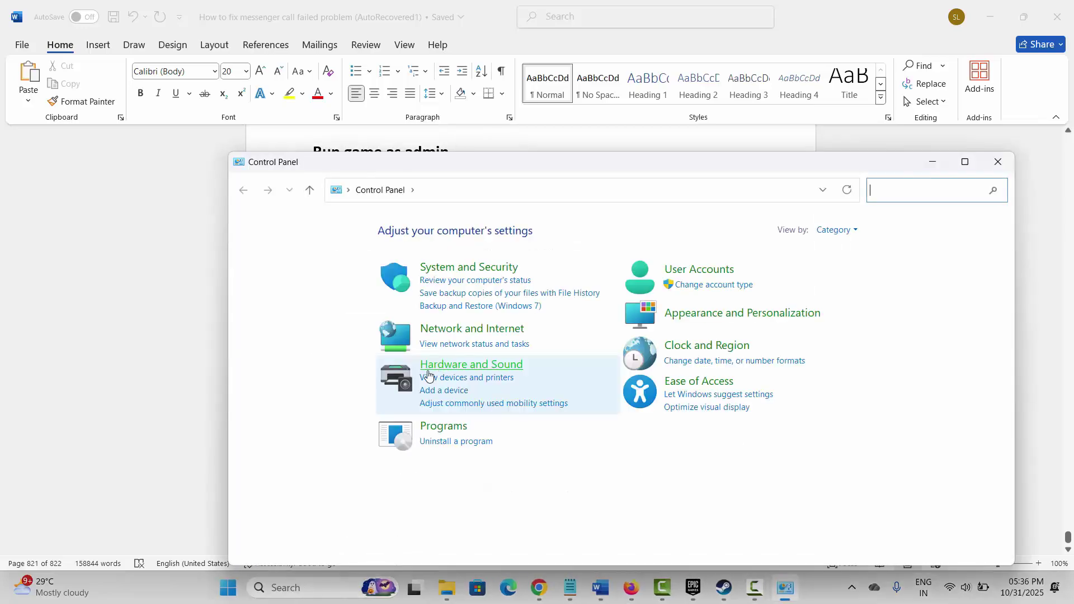
left_click(484, 338)
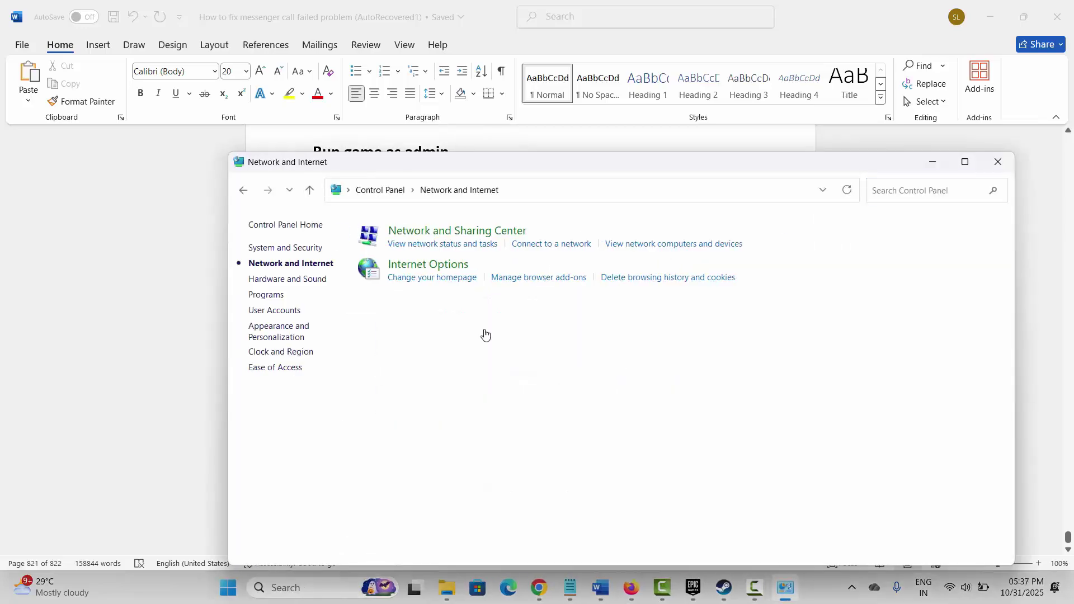
left_click(476, 236)
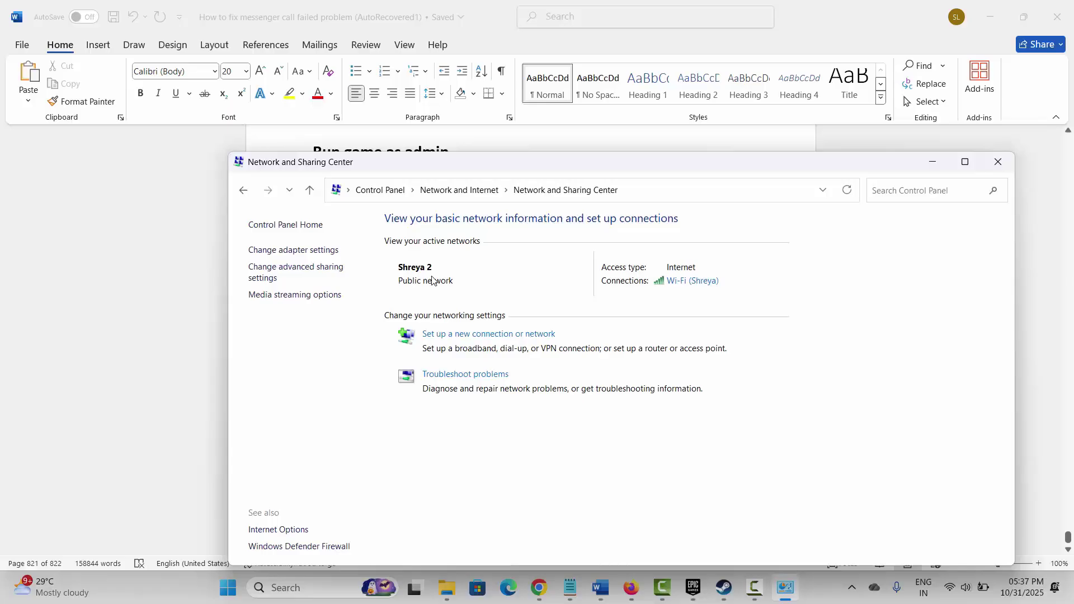
left_click(315, 254)
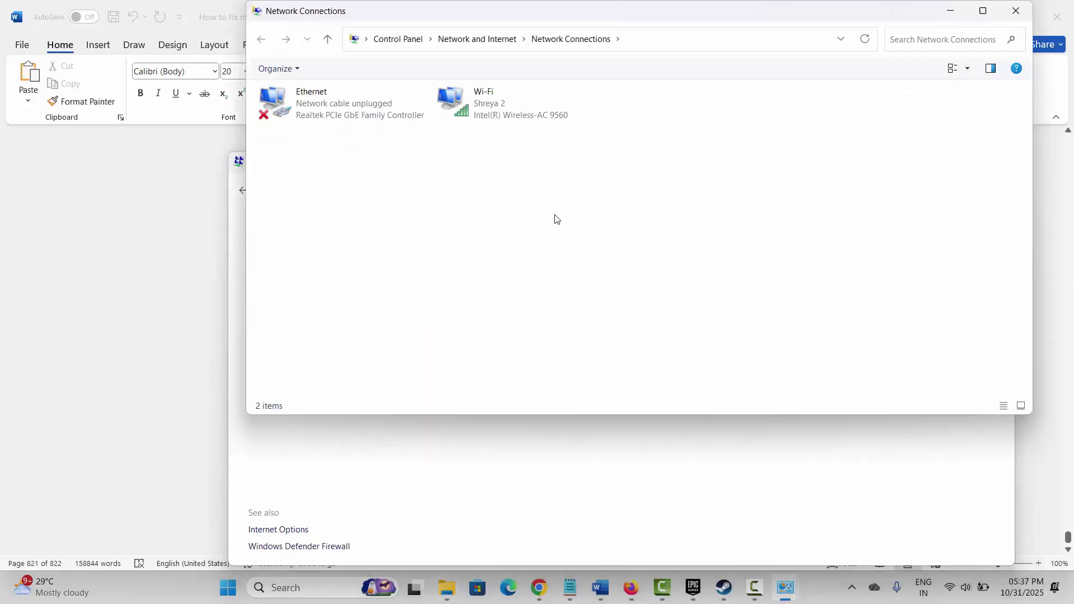
right_click(503, 109)
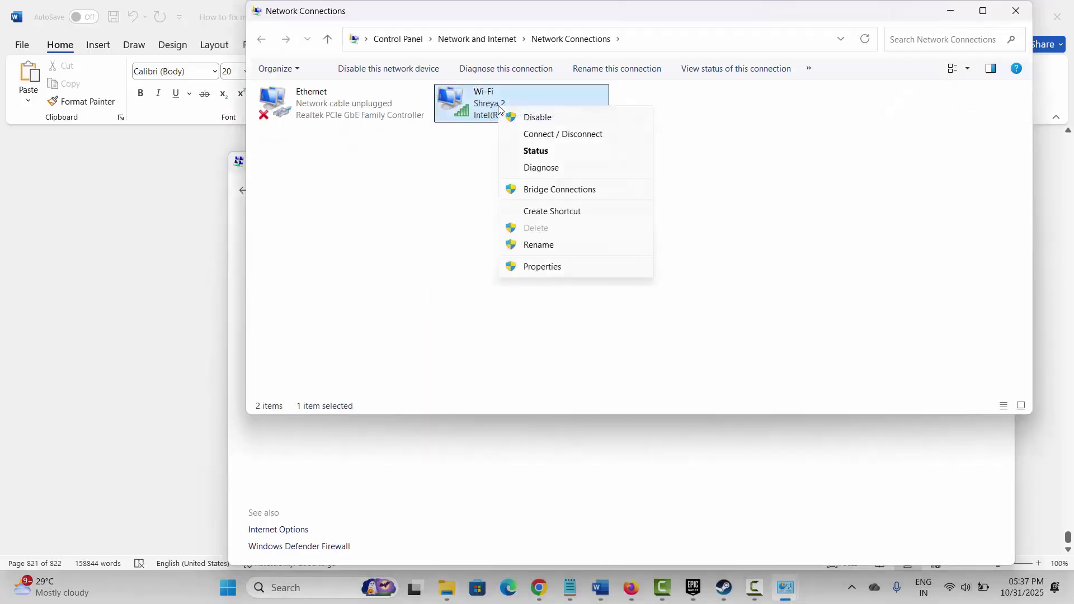
left_click(557, 267)
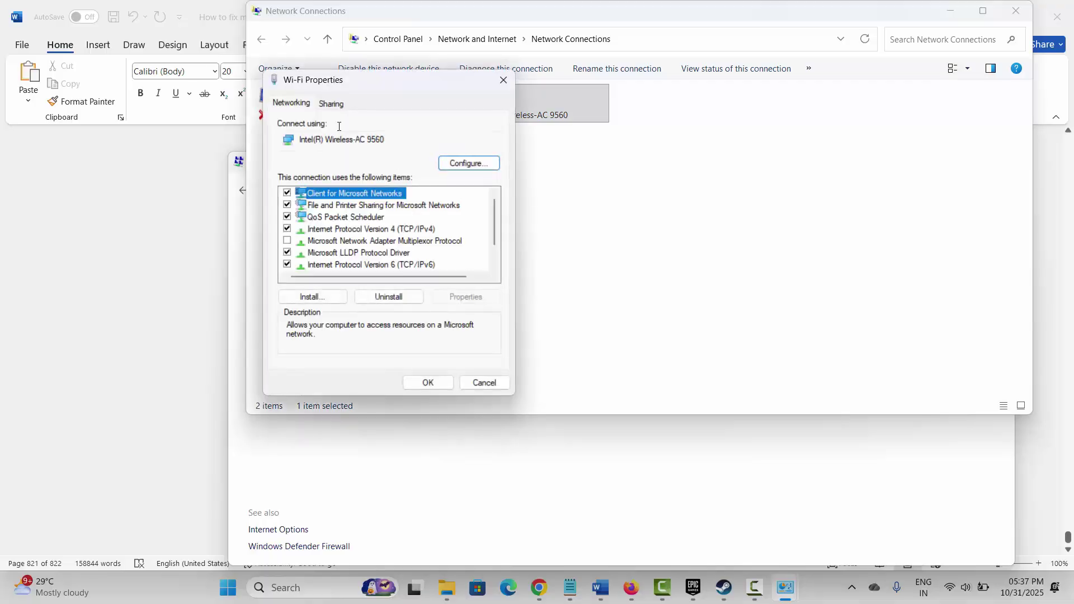
Set IPv4 DNS servers to 8.8.8.8 and 8.8.4.4, save, and close Wi-Fi properties.
left_click(386, 230)
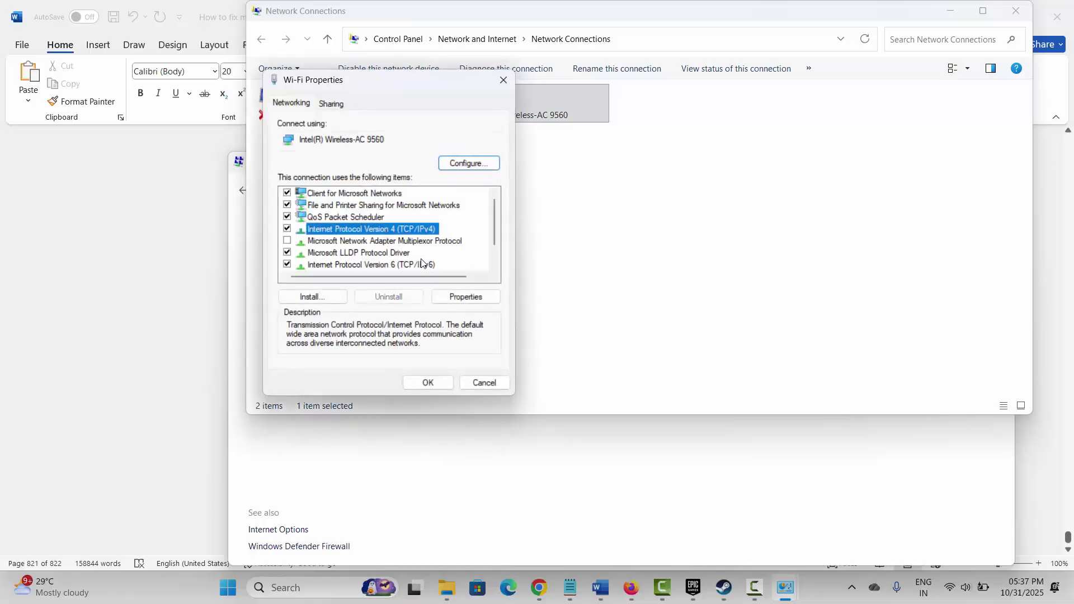
left_click(467, 297)
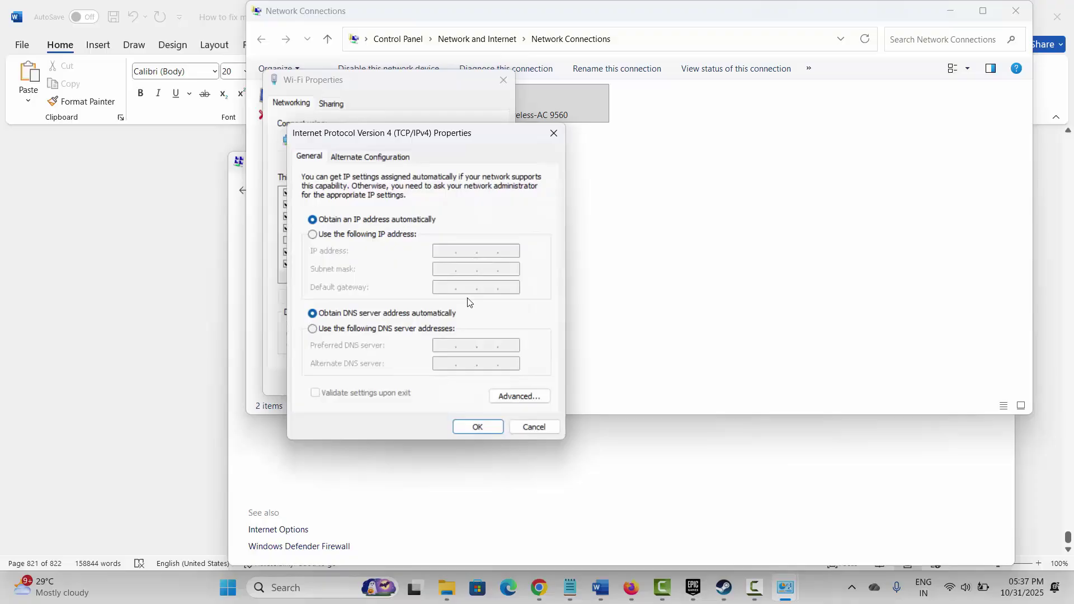
left_click(312, 329)
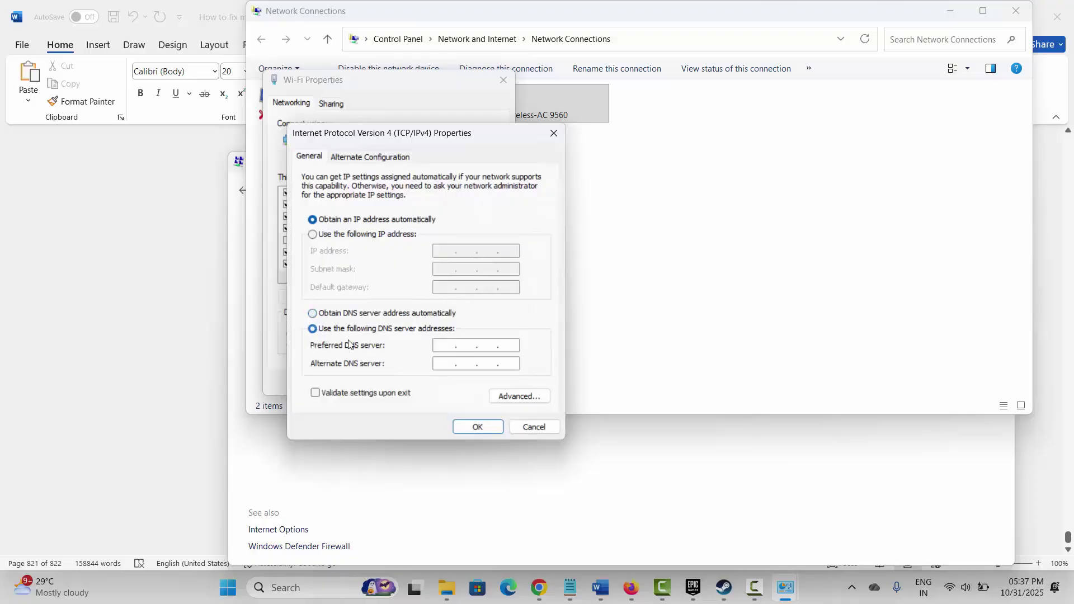
left_click(451, 347)
left_click(448, 364)
type("8.8.4.4")
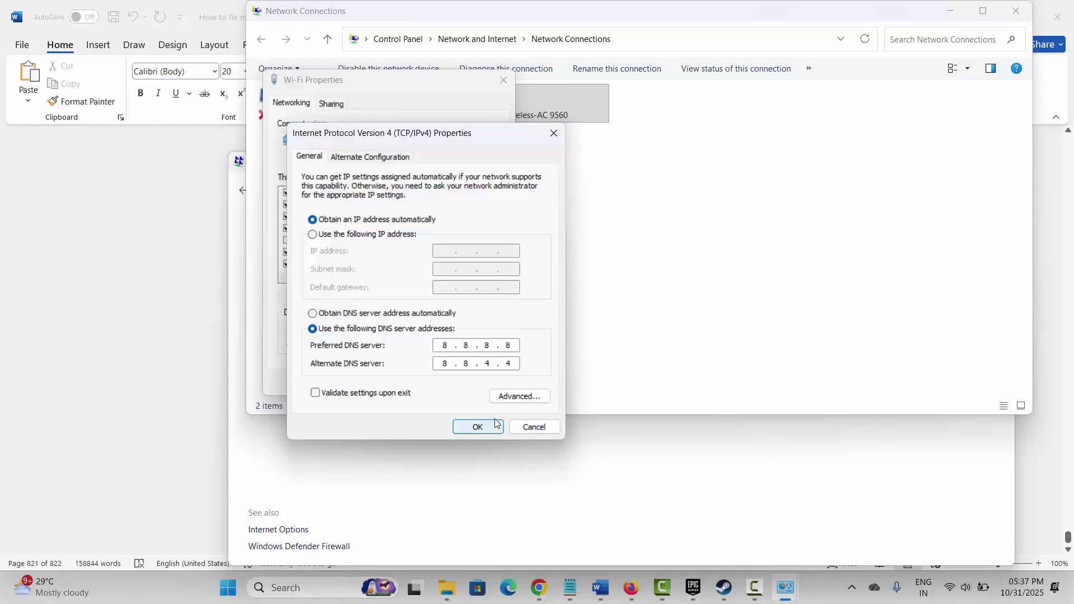
left_click(554, 132)
left_click(503, 80)
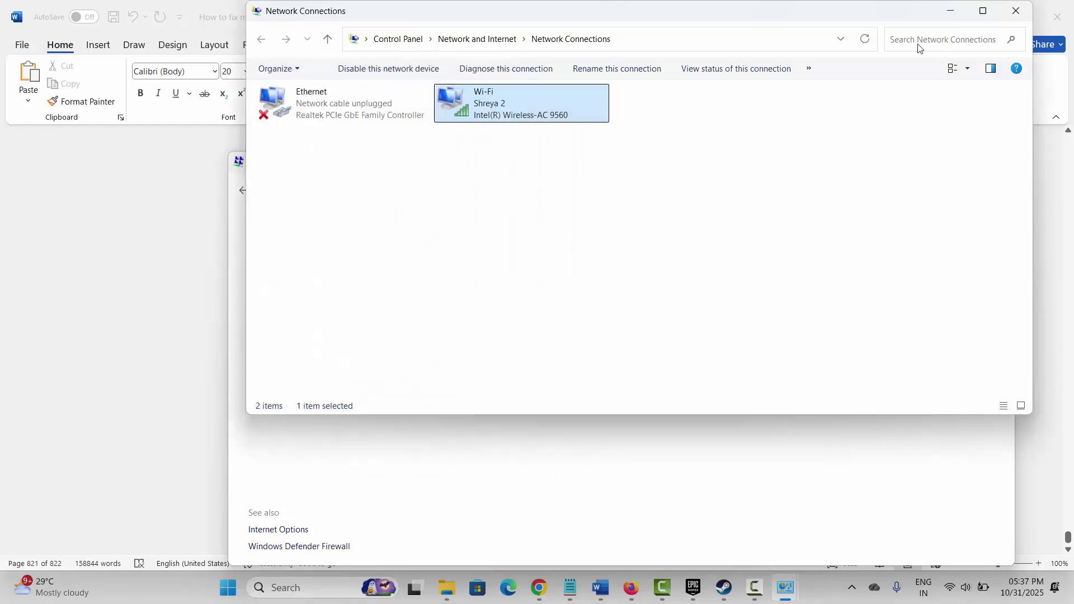
Close Network Connections and Network and Sharing Center, then reach the 'Wait for sometime' fix in Word.
left_click(1016, 11)
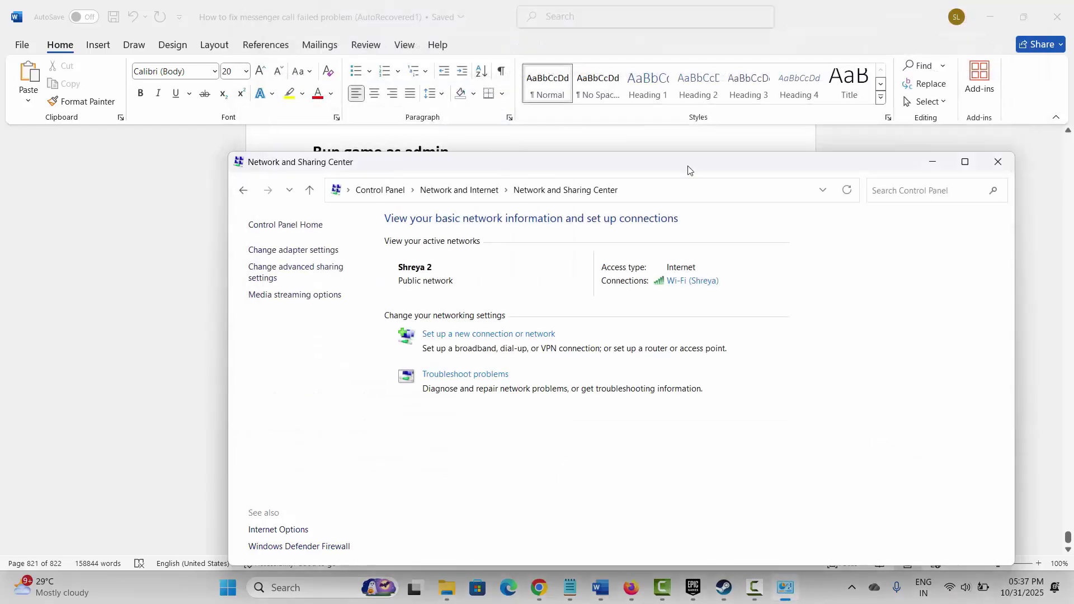
left_click(998, 163)
scroll(575, 347, "down", 2)
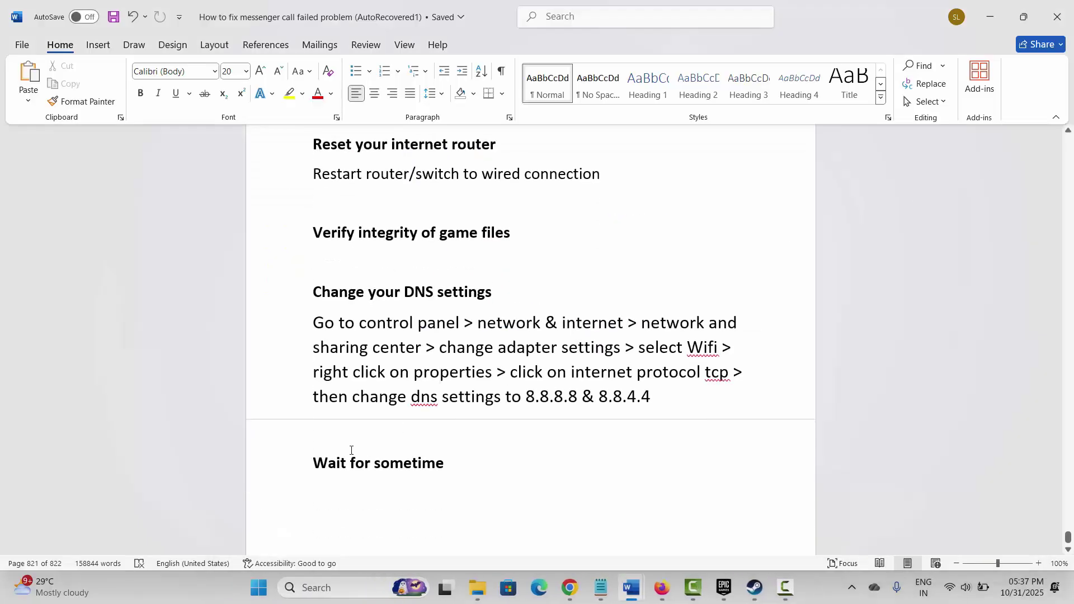
left_click(289, 475)
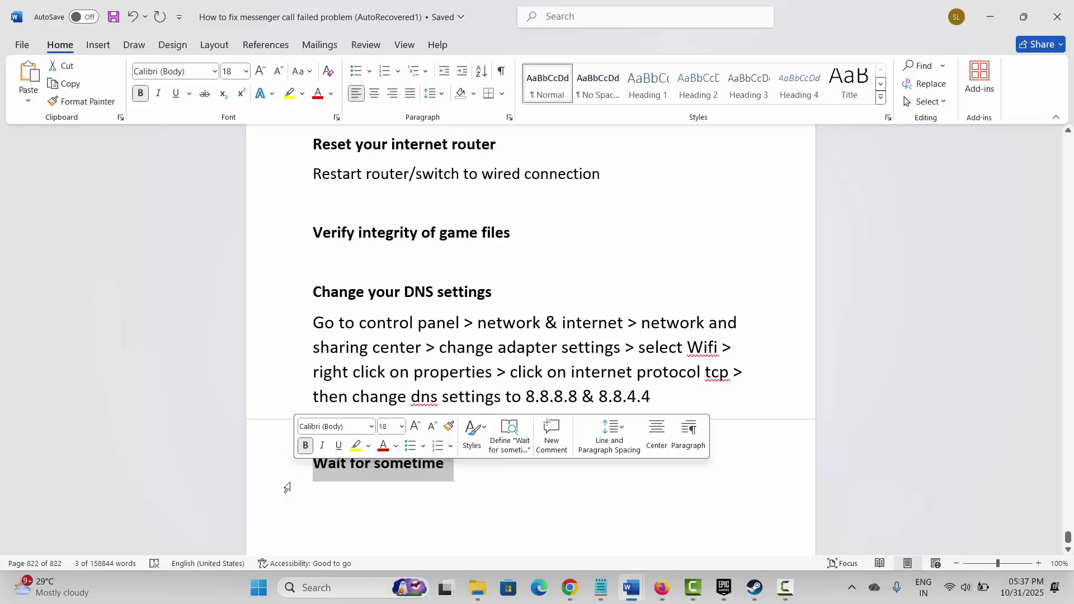
left_click(485, 349)
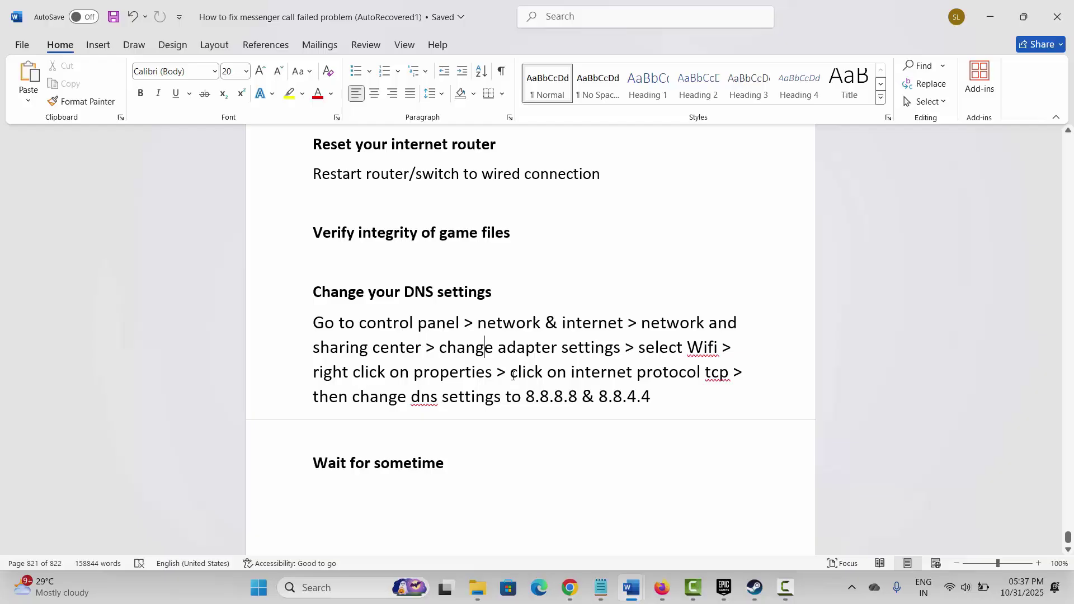
scroll(513, 374, "up", 1)
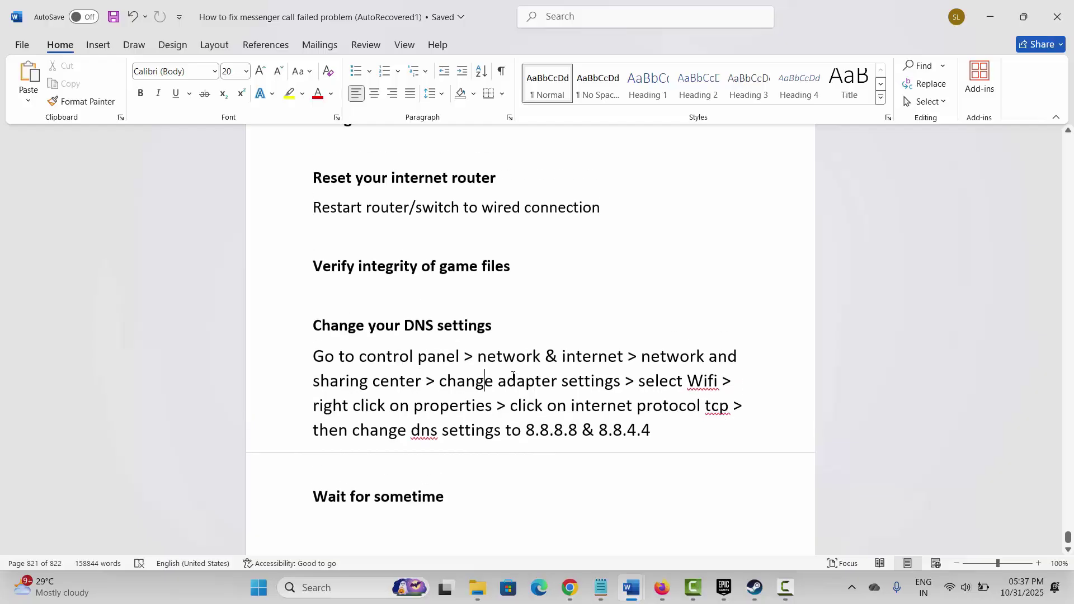
scroll(512, 375, "up", 2)
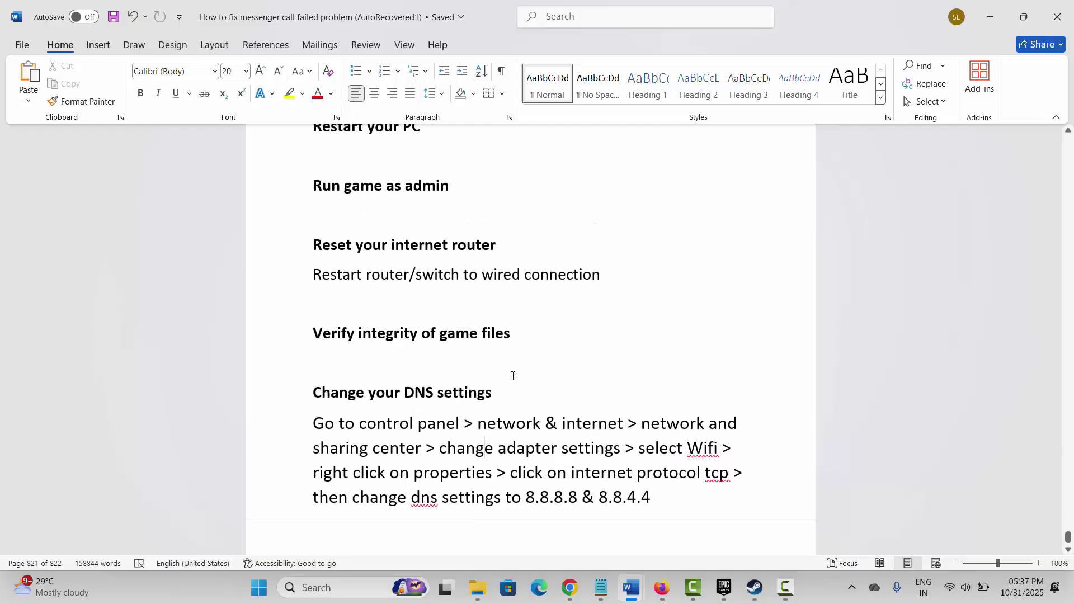
scroll(513, 375, "down", 1)
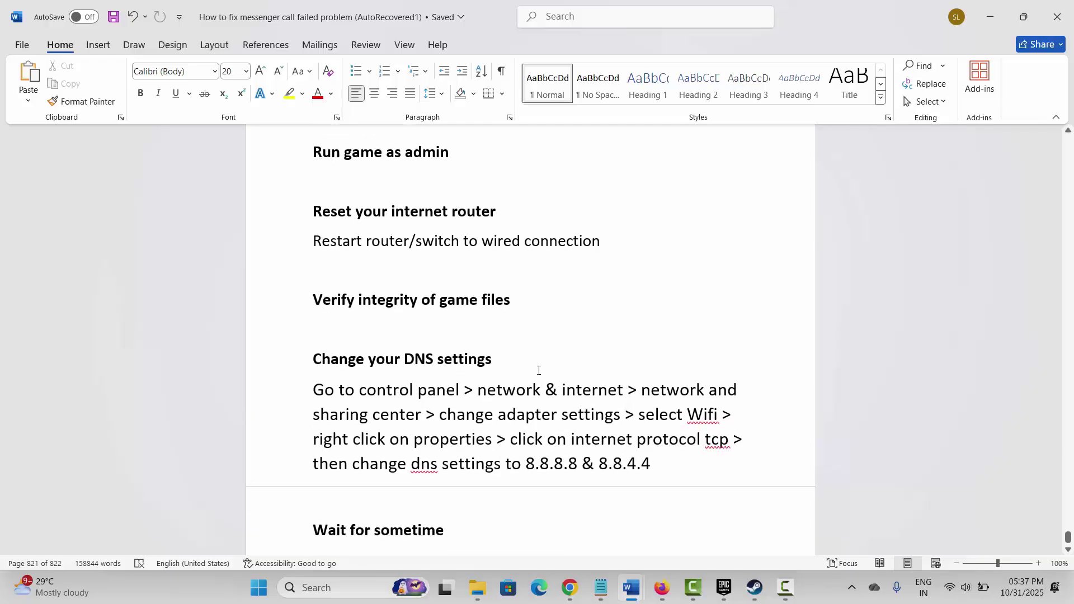